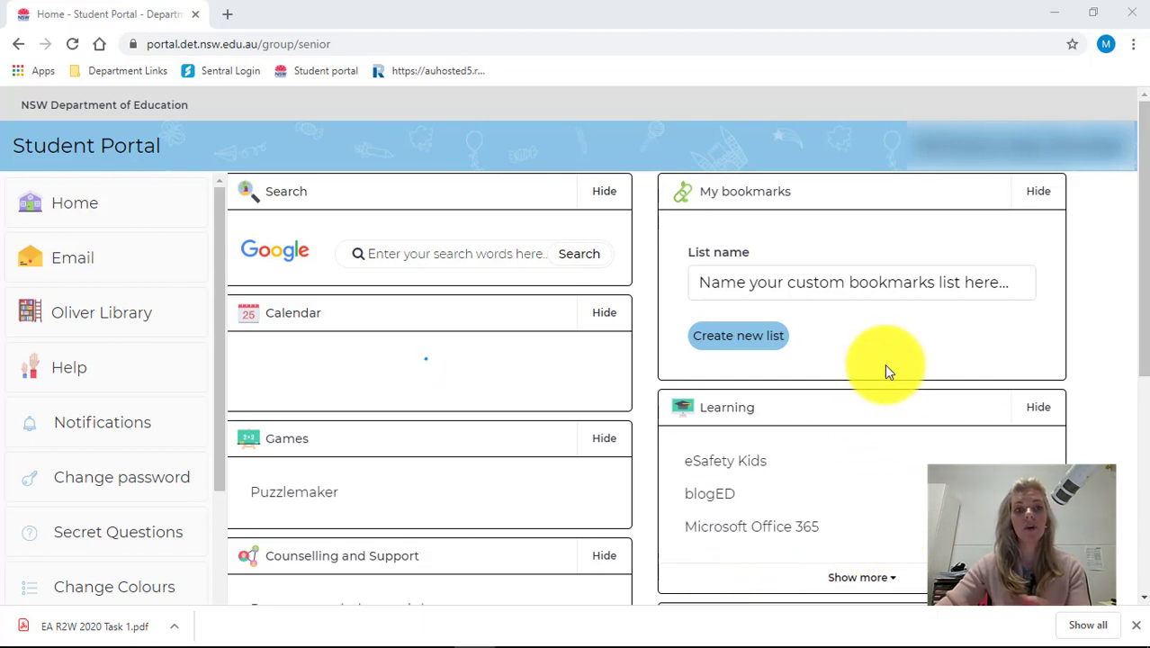
# Step: Expand the Learning panel's links and go to G Suite (Google Apps for Education)
pyautogui.click(886, 579)
pyautogui.scroll(-5, 887, 493)
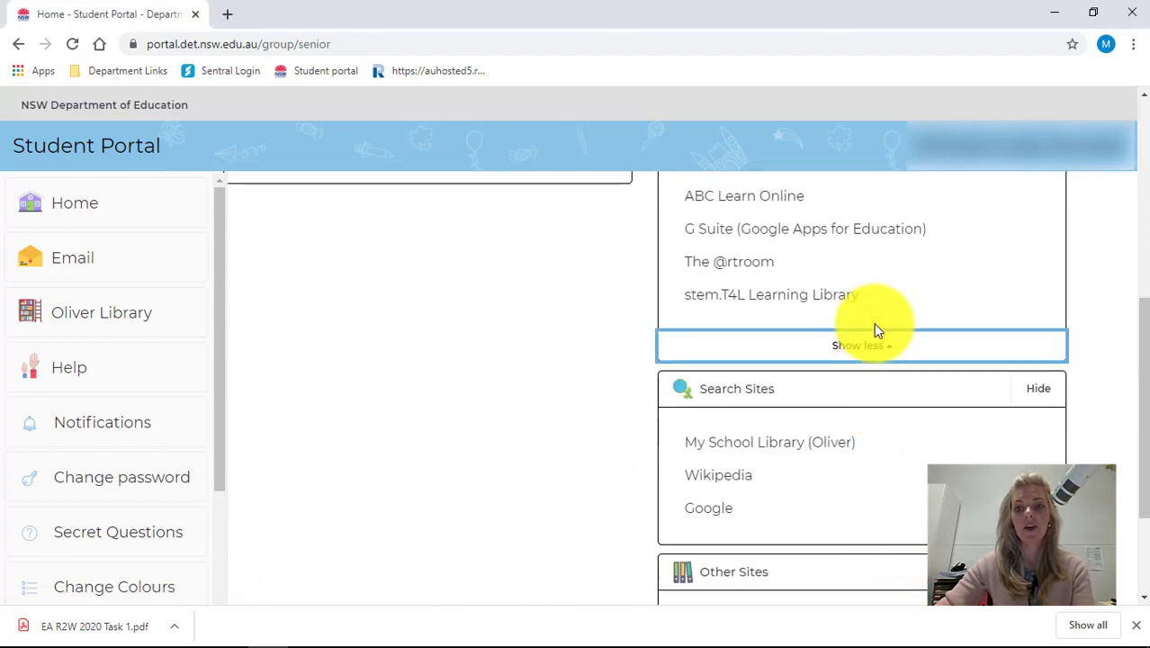
pyautogui.click(806, 243)
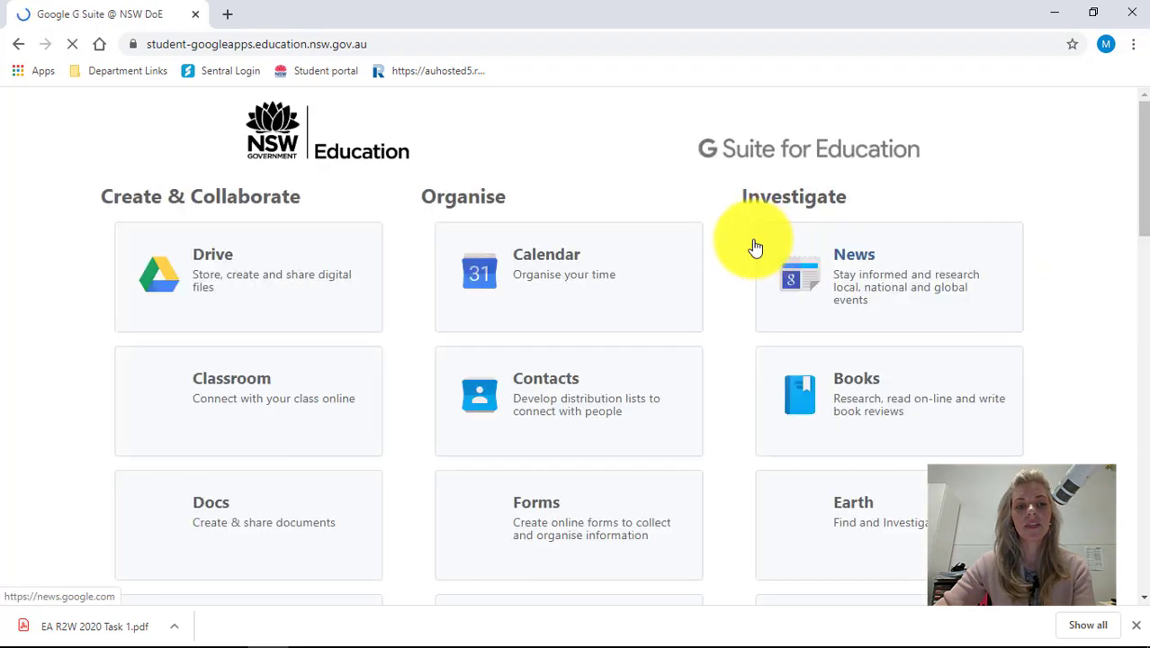
# Step: Launch Classroom from the G Suite page and enter the Advanced 2020/2021 PBHS class
pyautogui.click(254, 386)
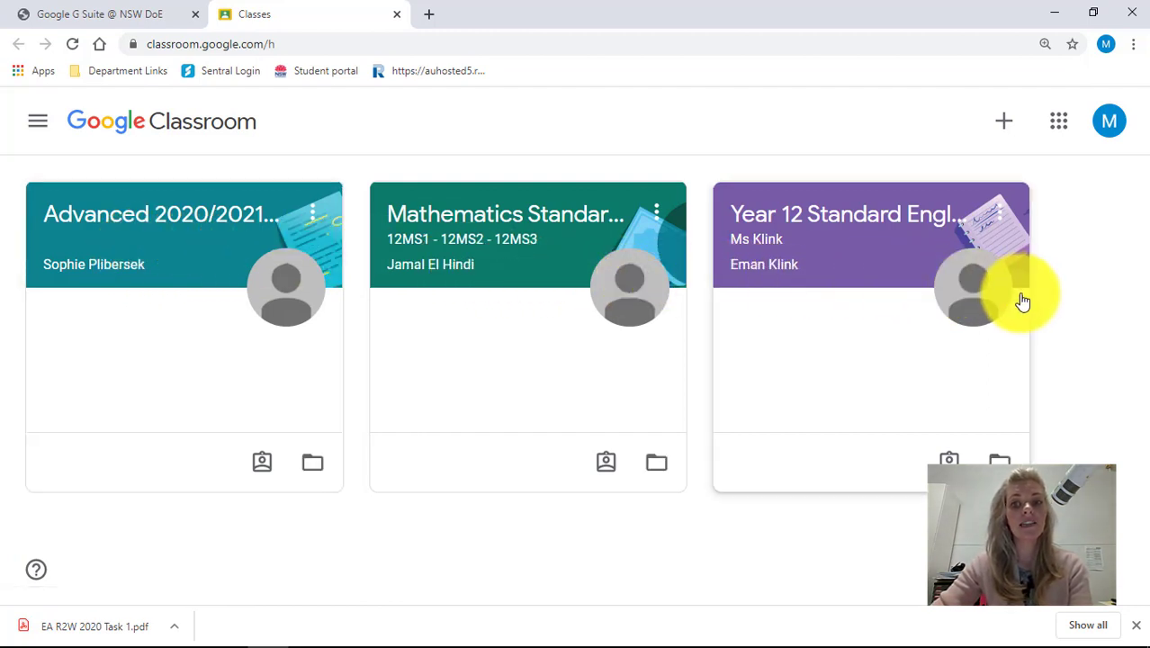
pyautogui.click(136, 219)
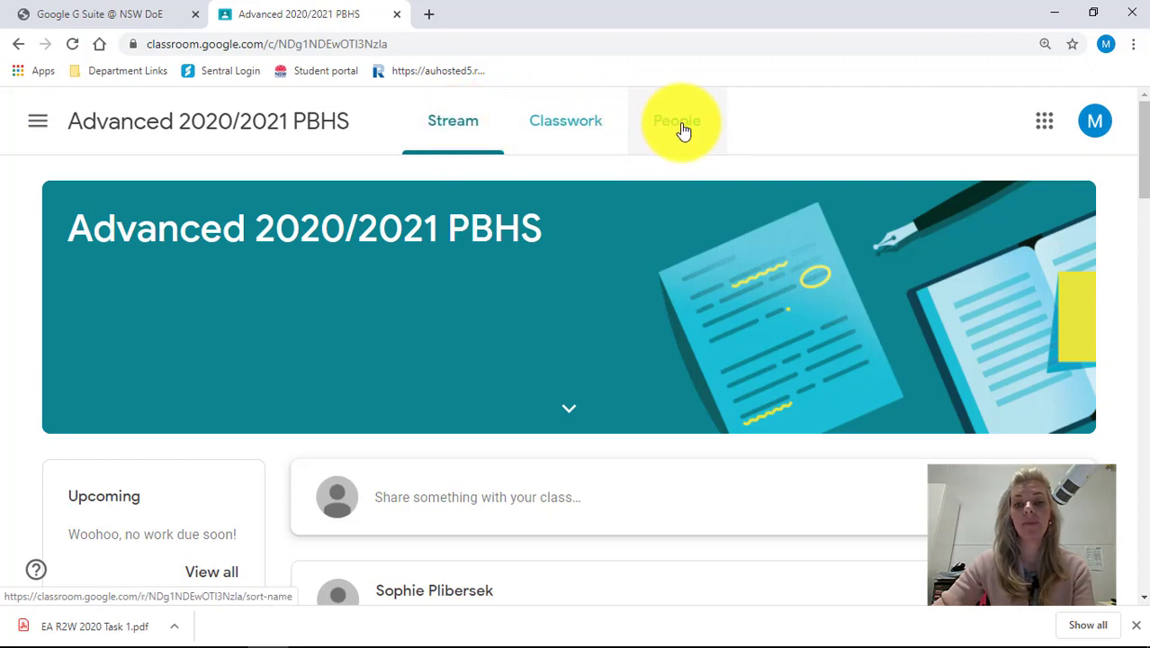
# Step: In Classwork, expand Assessment Task 1, preview EA R2W 2020 Task 1.pdf and show its options
pyautogui.click(564, 132)
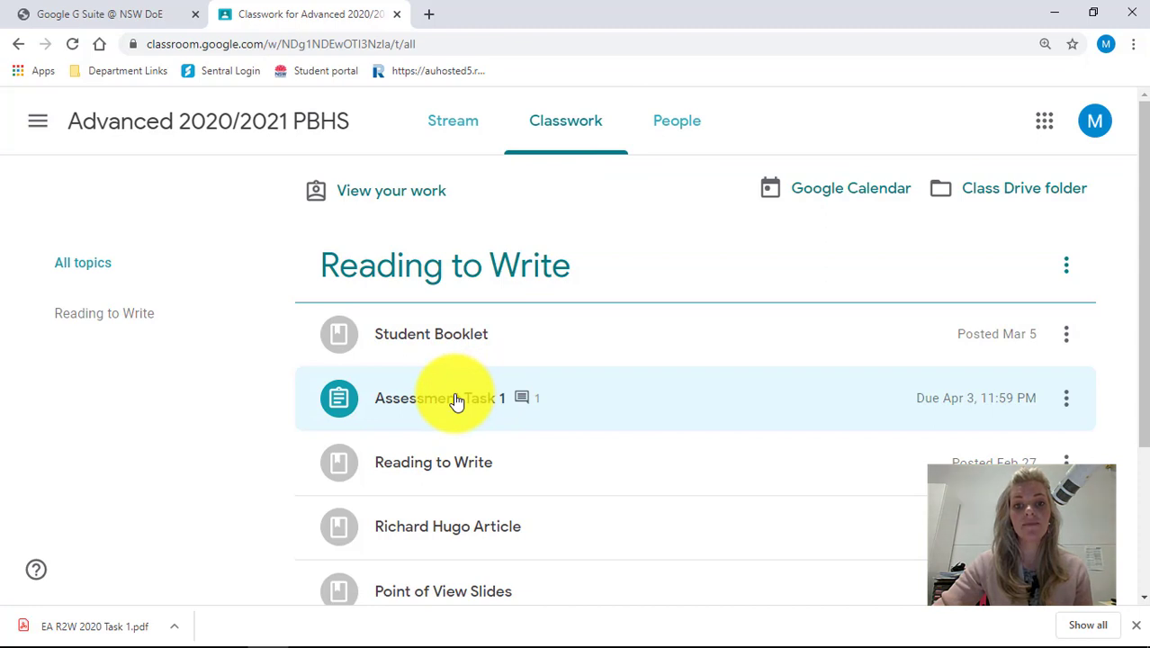
pyautogui.click(456, 401)
pyautogui.scroll(-1, 618, 399)
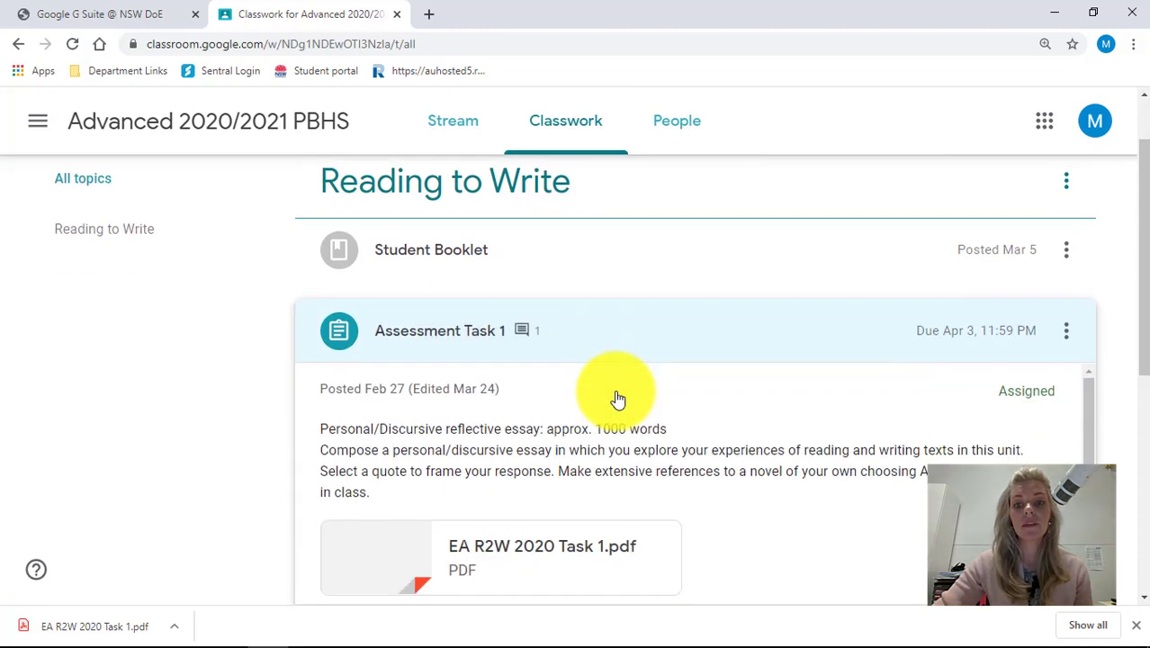
pyautogui.scroll(-1, 621, 397)
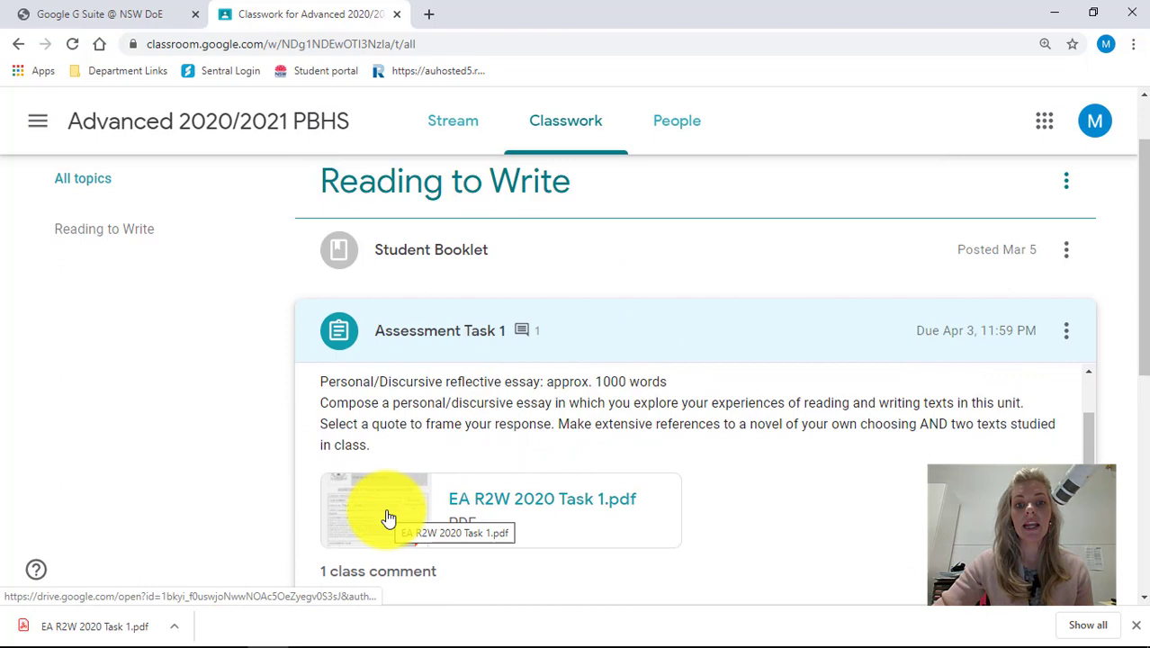
pyautogui.click(490, 500)
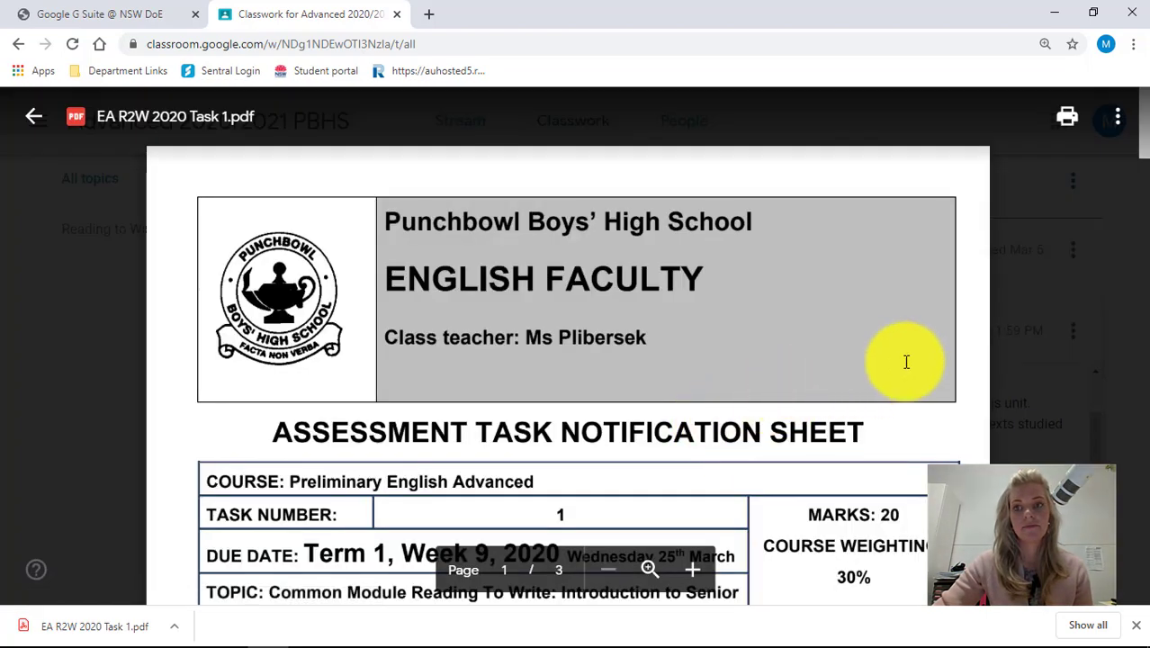
pyautogui.click(1118, 119)
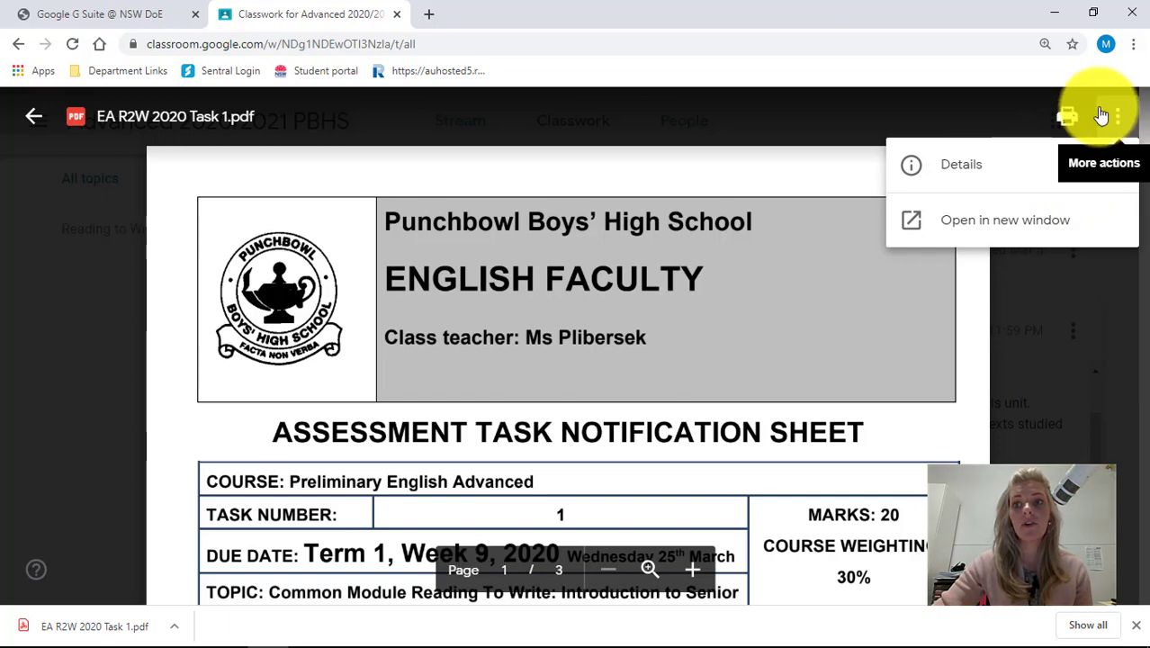
# Step: Open EA R2W 2020 Task 1.pdf in a new Drive window, download it, and close that tab
pyautogui.click(978, 224)
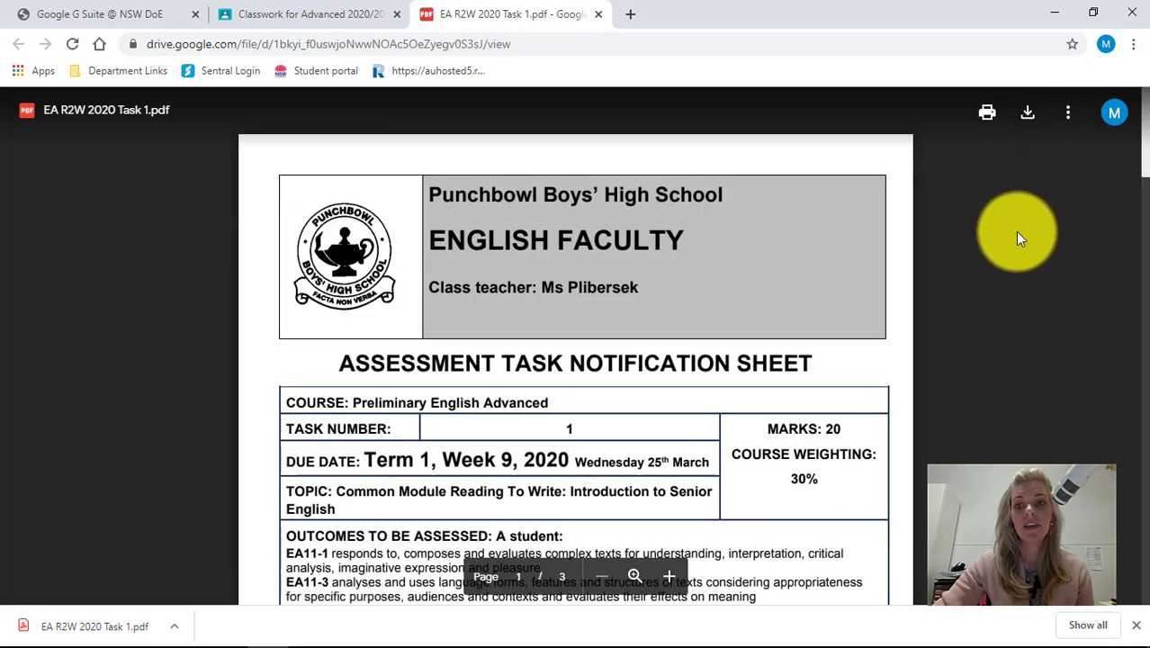
pyautogui.click(1032, 117)
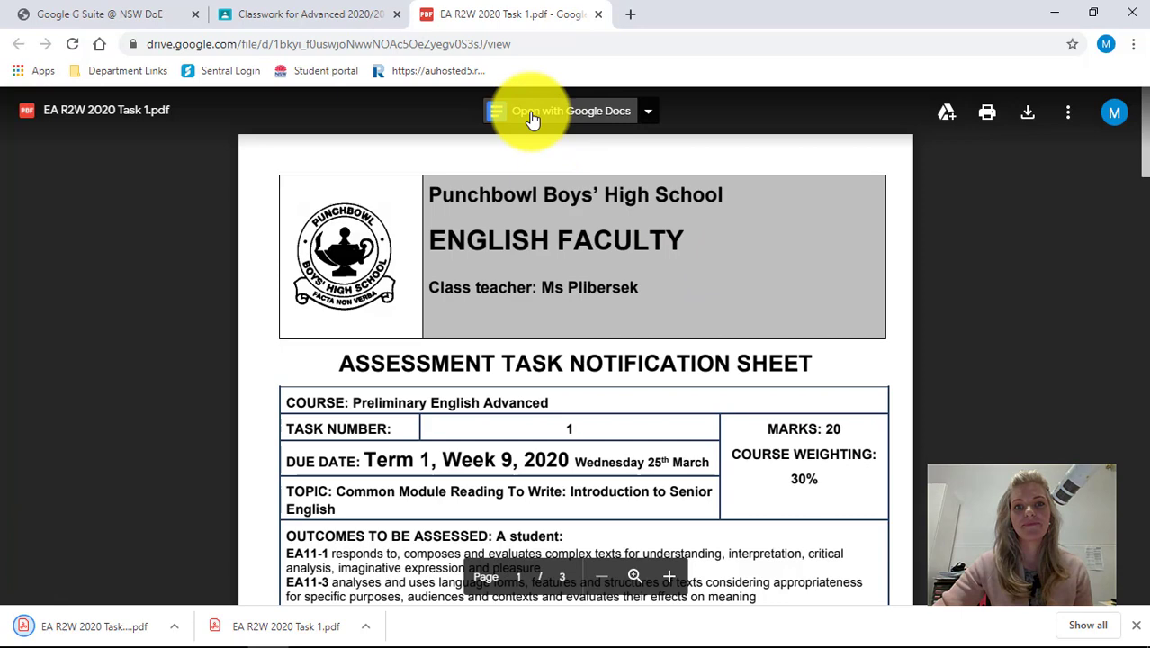
pyautogui.click(598, 14)
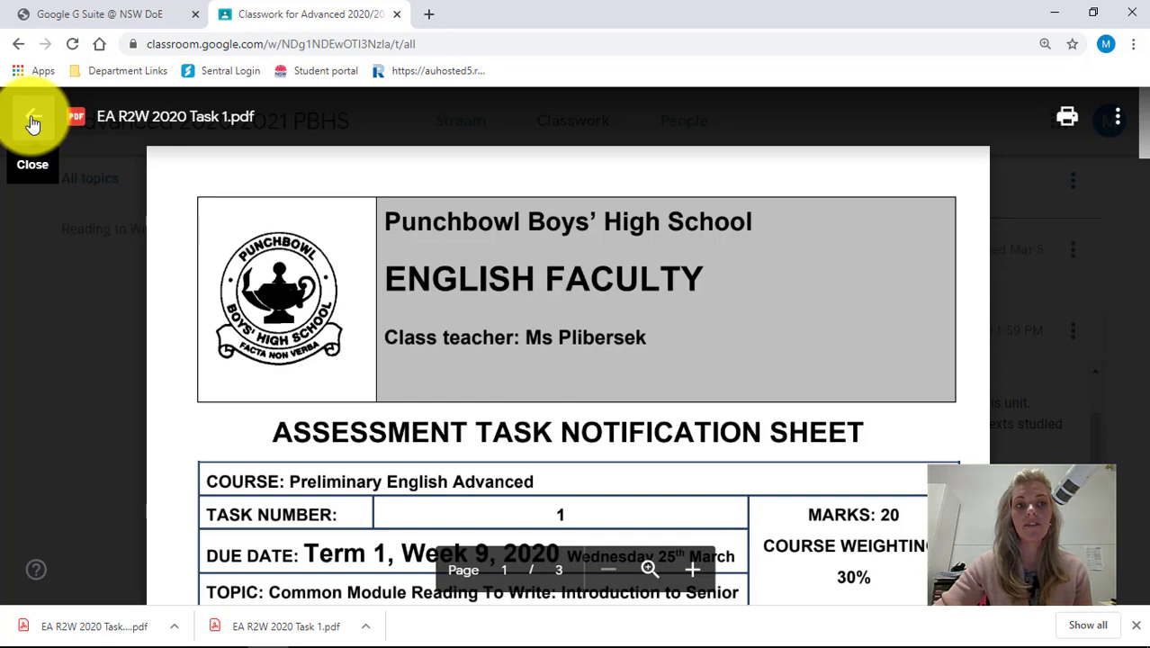
# Step: Close the PDF preview and open the full Assessment Task 1 assignment page
pyautogui.click(32, 123)
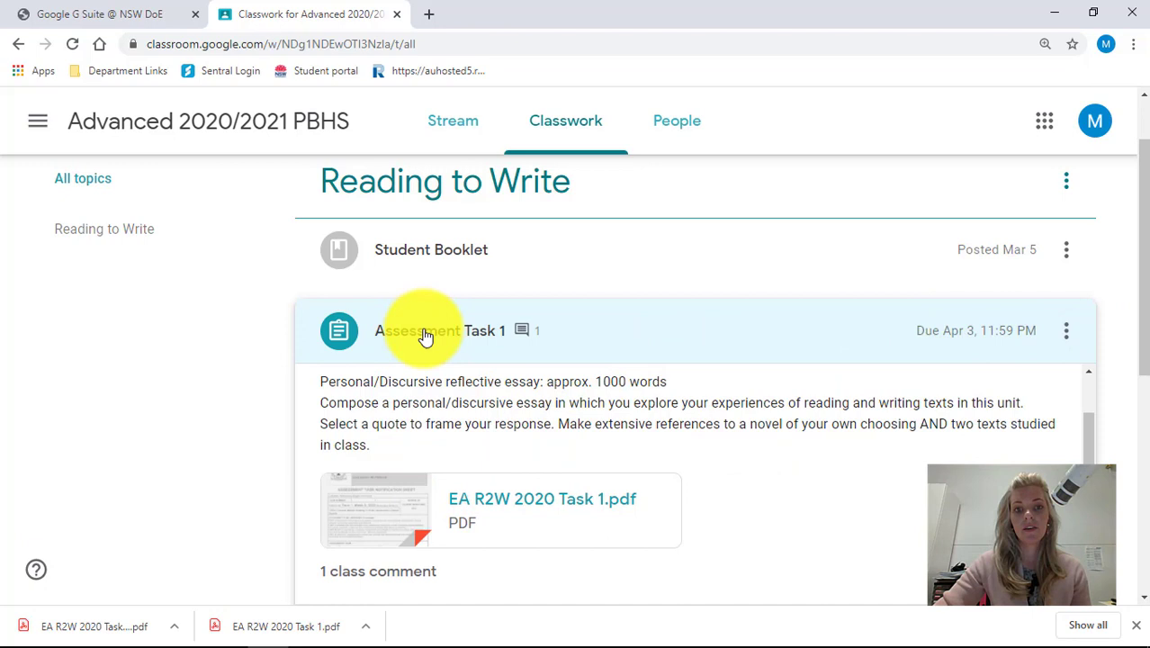
pyautogui.scroll(-1, 450, 378)
pyautogui.scroll(-1, 488, 424)
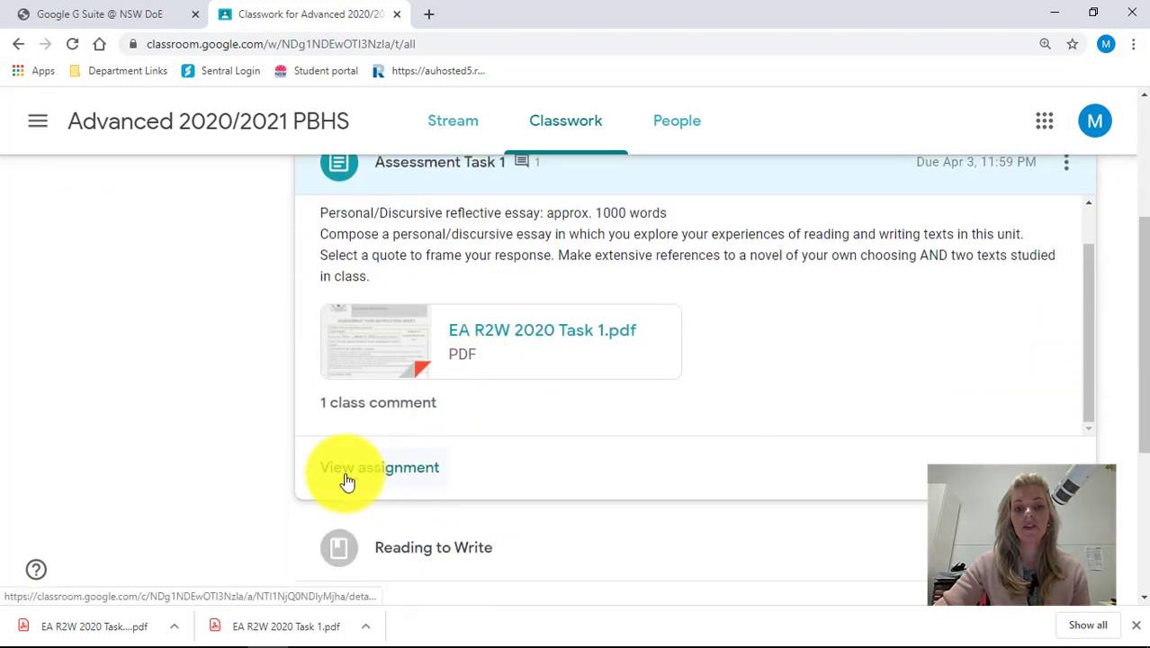
pyautogui.click(423, 479)
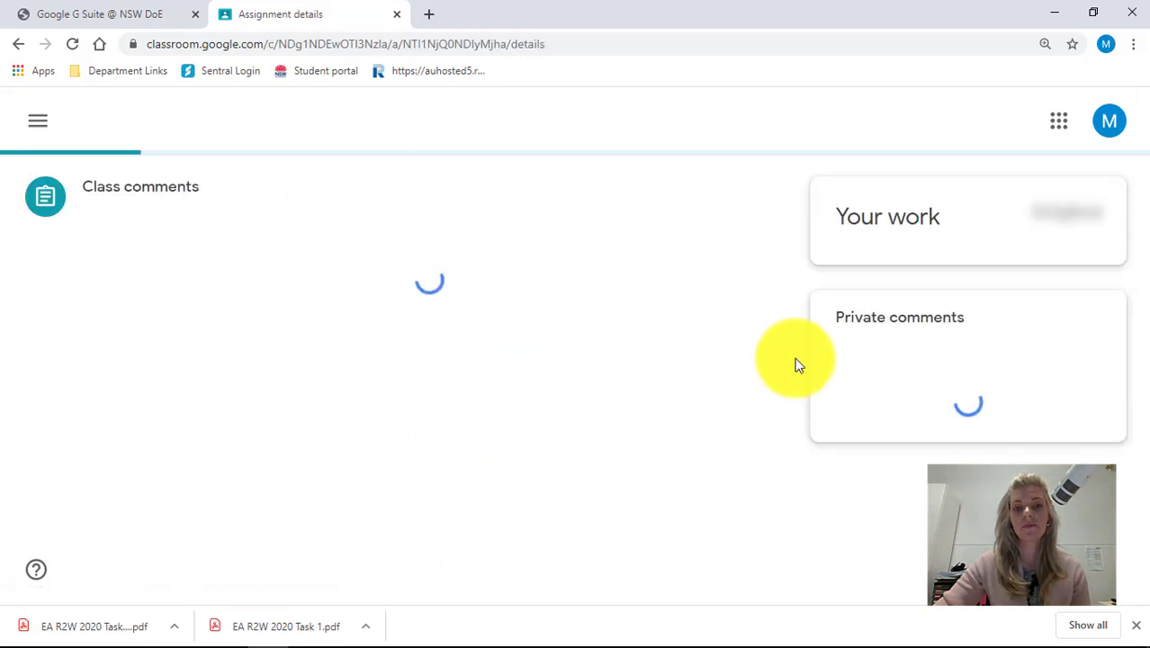
pyautogui.scroll(-1, 782, 314)
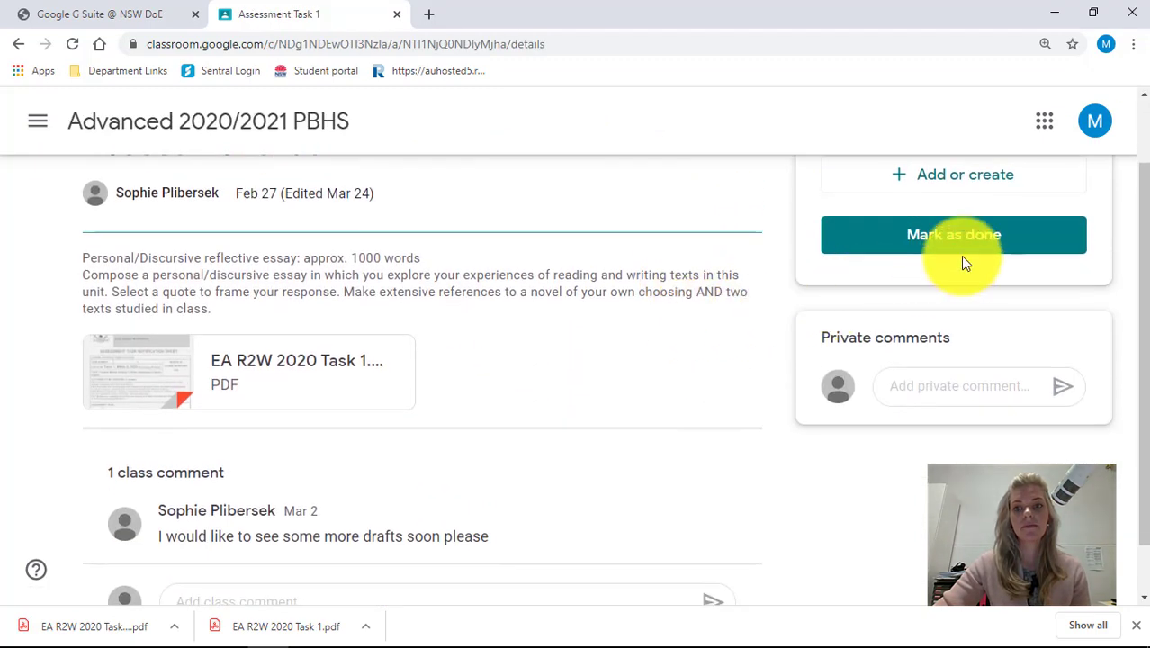
pyautogui.scroll(1, 958, 261)
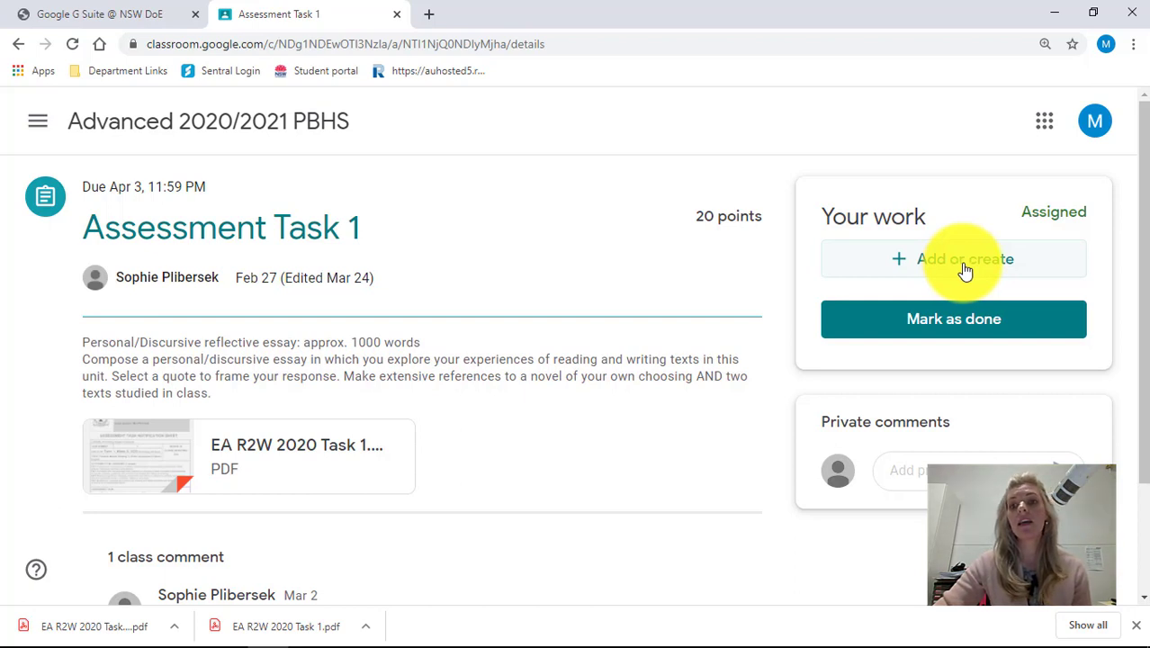
# Step: Choose Add or create > File under Your work to open the Insert files Upload tab
pyautogui.click(965, 270)
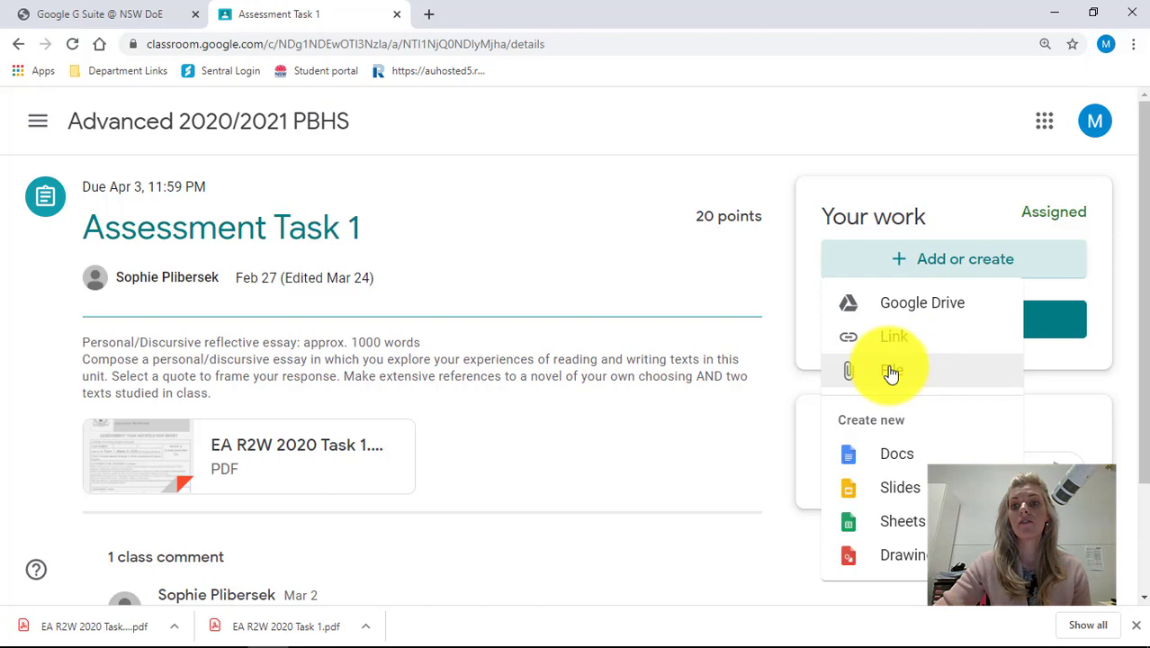
pyautogui.click(890, 373)
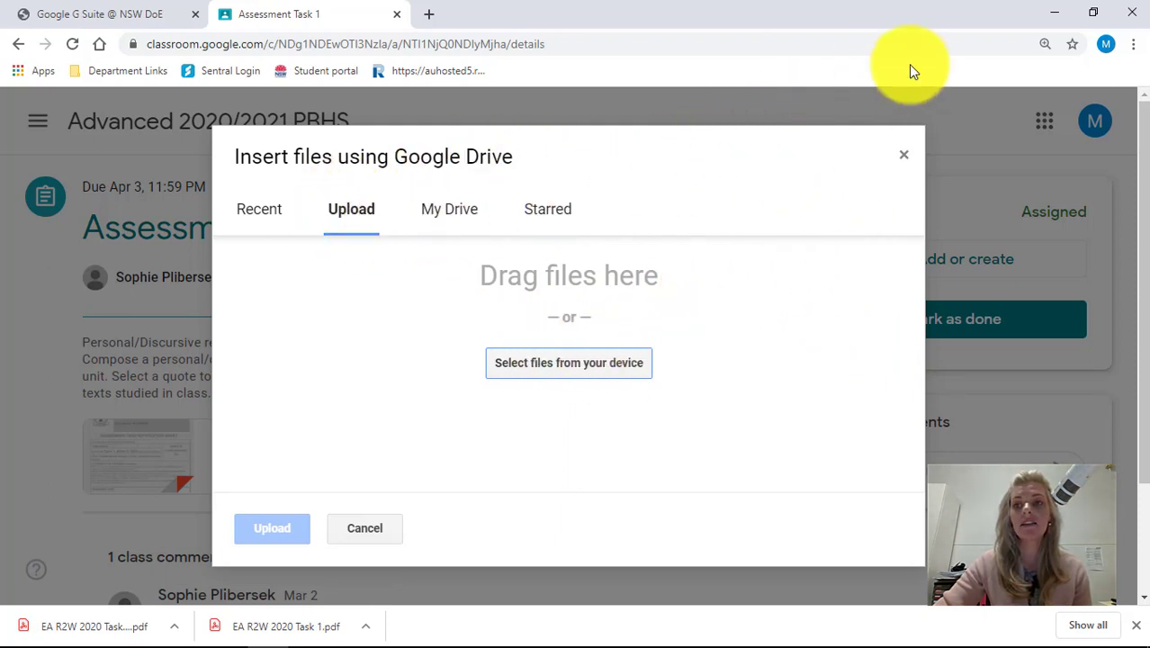
# Step: Resize Chrome, drag My_Assessment_Task1.docx from the desktop into the Upload tab, and upload it
pyautogui.click(1095, 18)
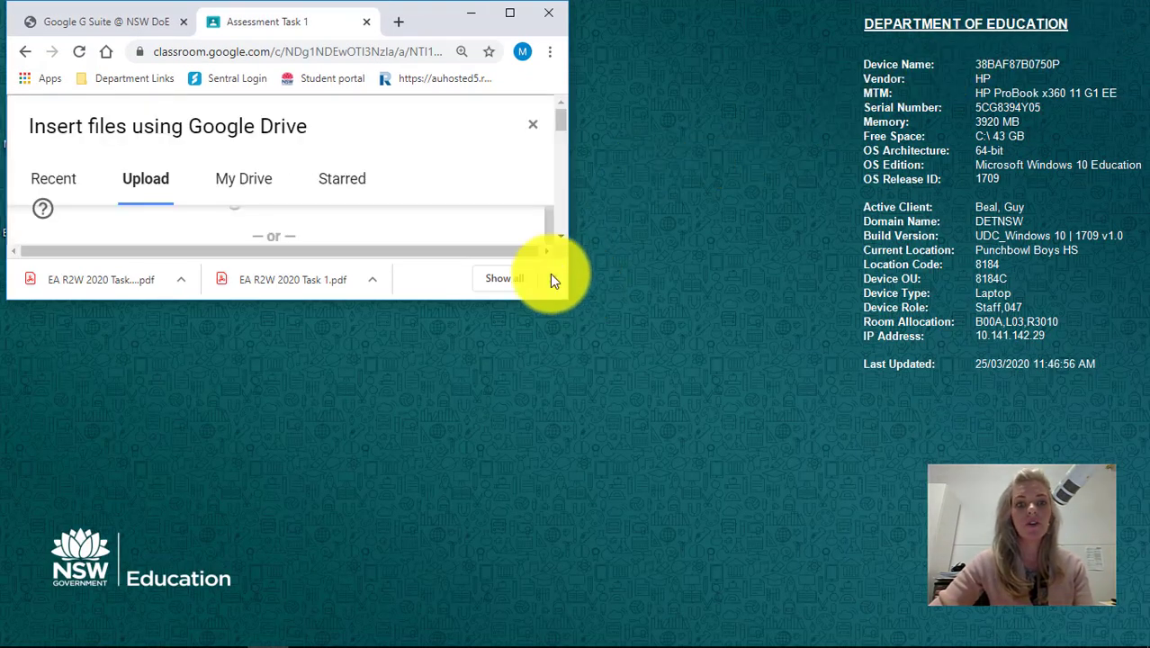
pyautogui.moveTo(424, 14); pyautogui.dragTo(749, 83)
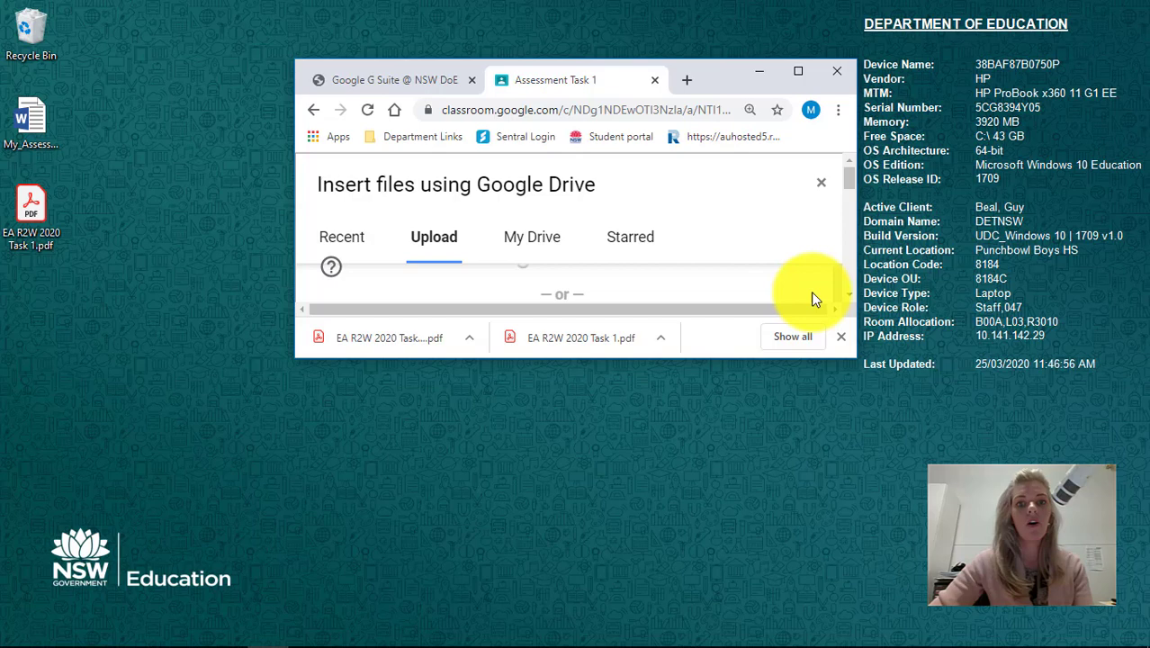
pyautogui.moveTo(857, 357)
pyautogui.mouseDown()
pyautogui.moveTo(975, 361)
pyautogui.moveTo(972, 611)
pyautogui.mouseUp()
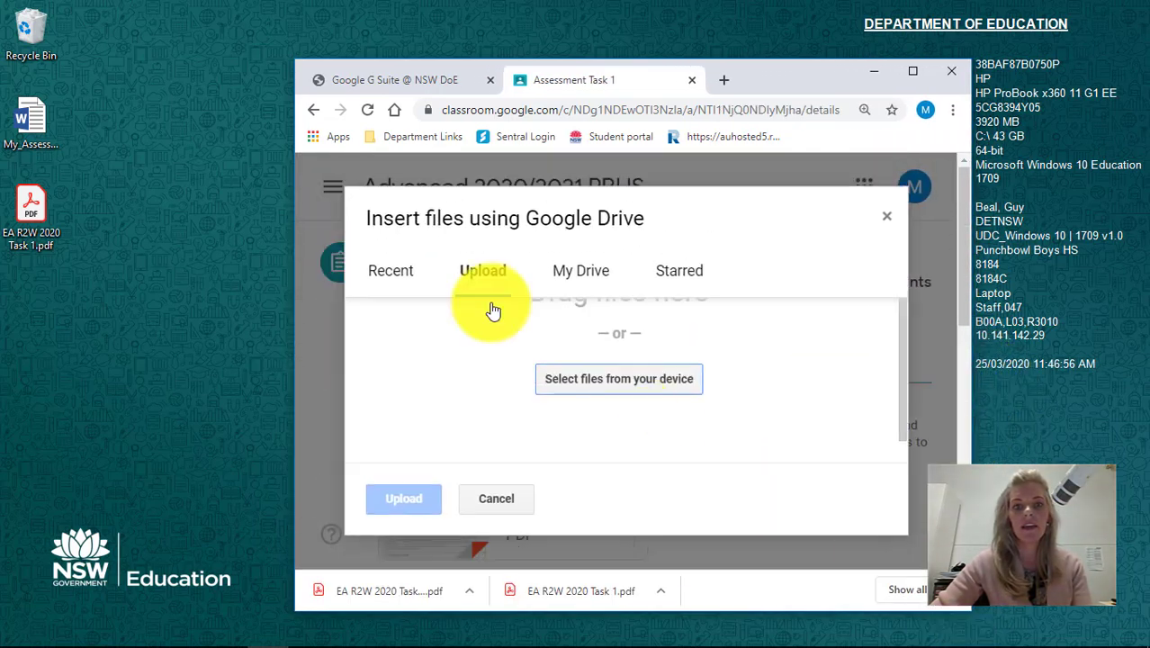
pyautogui.click(36, 124)
pyautogui.moveTo(36, 124); pyautogui.dragTo(559, 376)
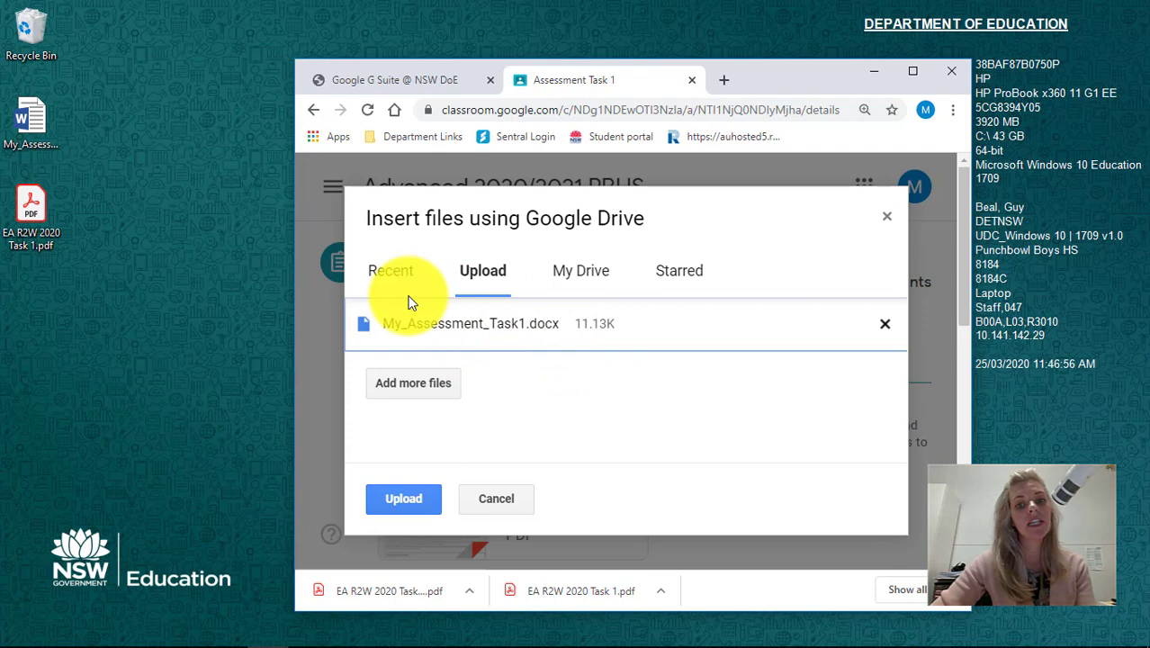
pyautogui.click(403, 500)
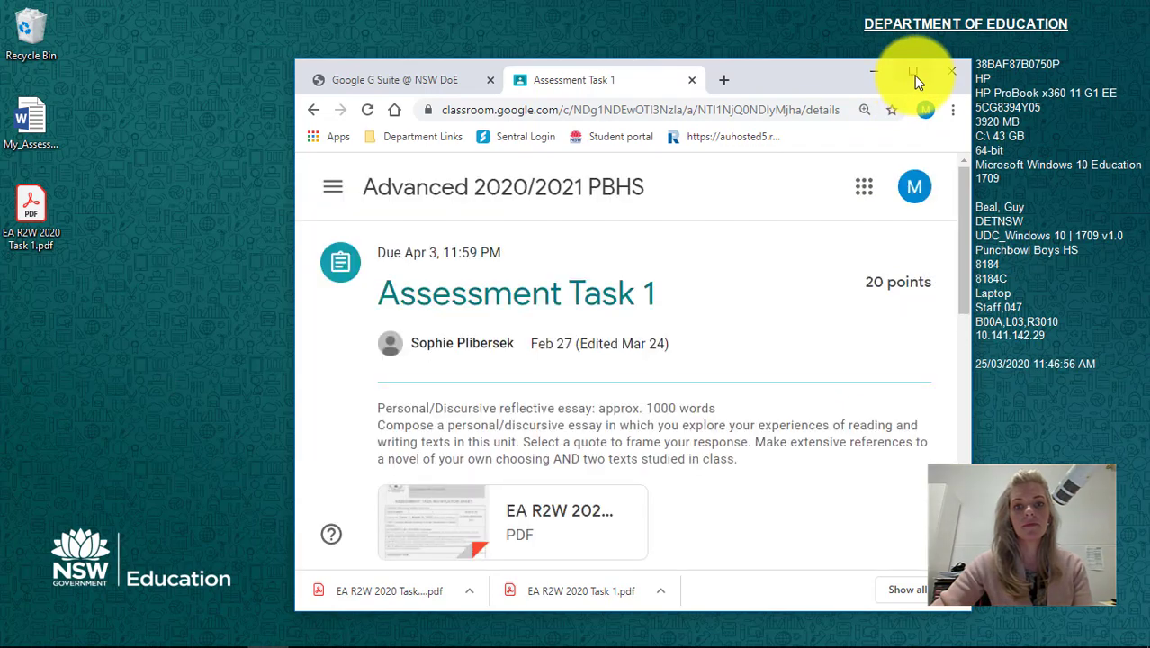
# Step: Maximize Chrome and turn in Assessment Task 1 with My_Assessment_Task1.docx, confirming the dialog
pyautogui.click(914, 74)
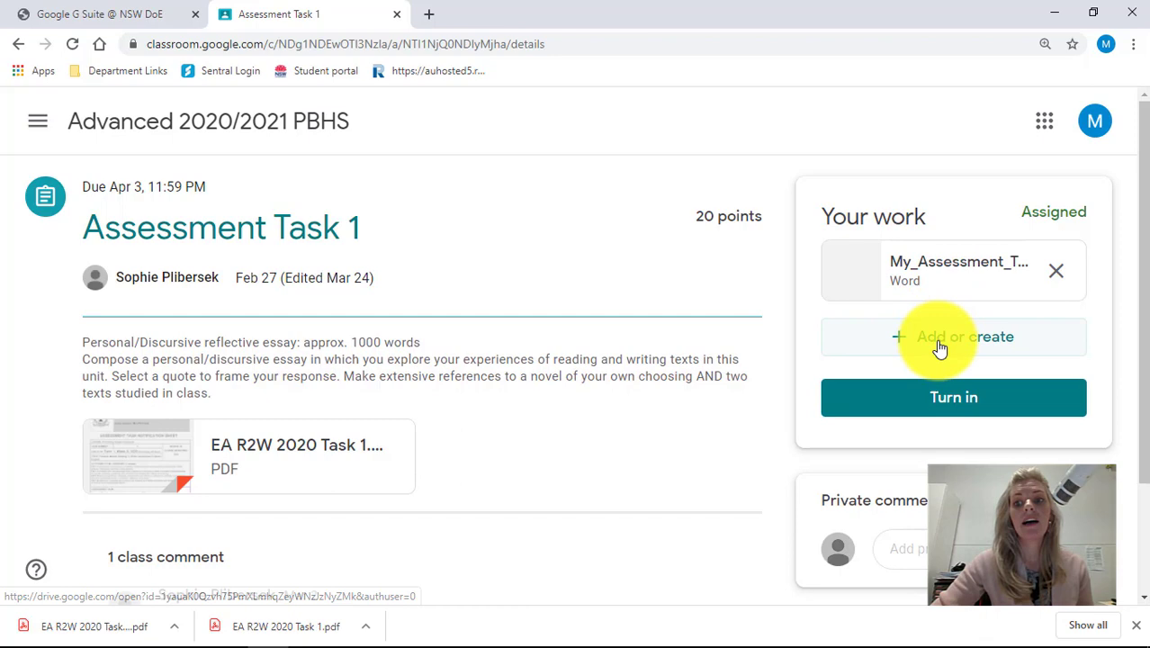
pyautogui.click(942, 401)
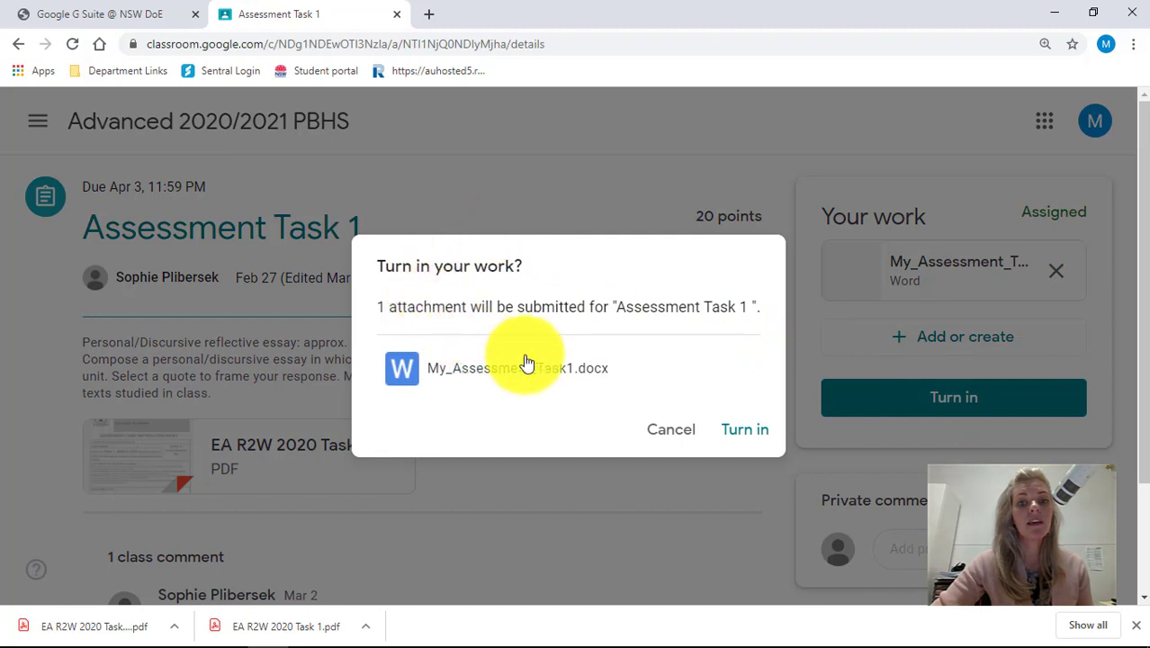
pyautogui.click(752, 432)
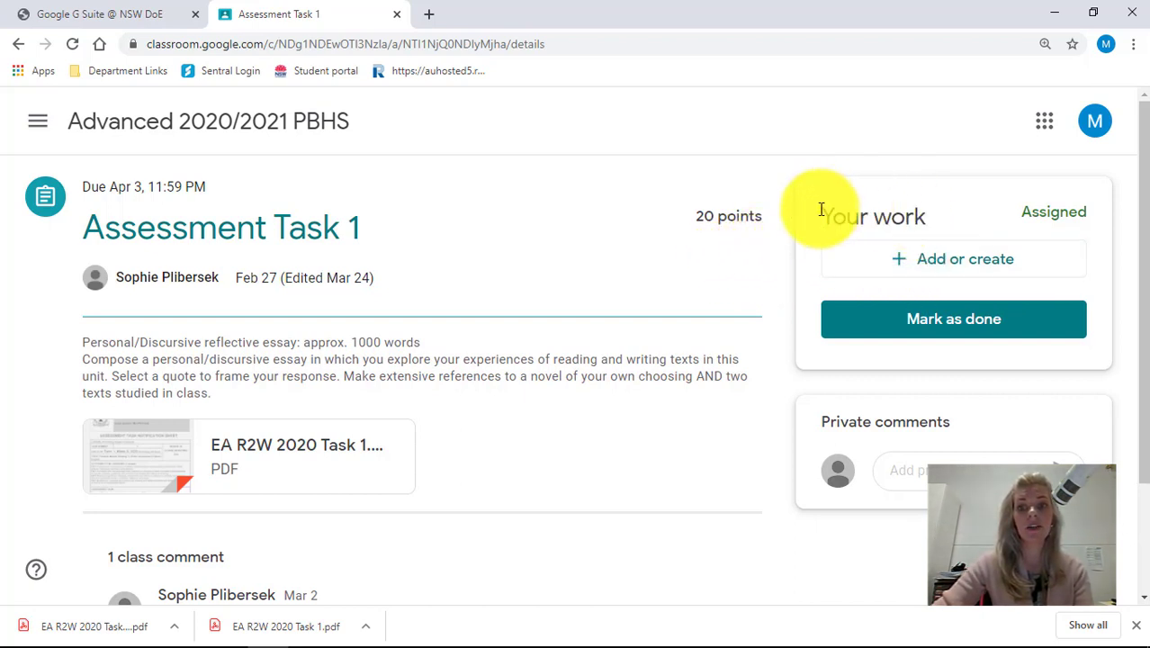
# Step: Add the Google Doc My Assessment Task English from My Drive to the assignment
pyautogui.click(927, 261)
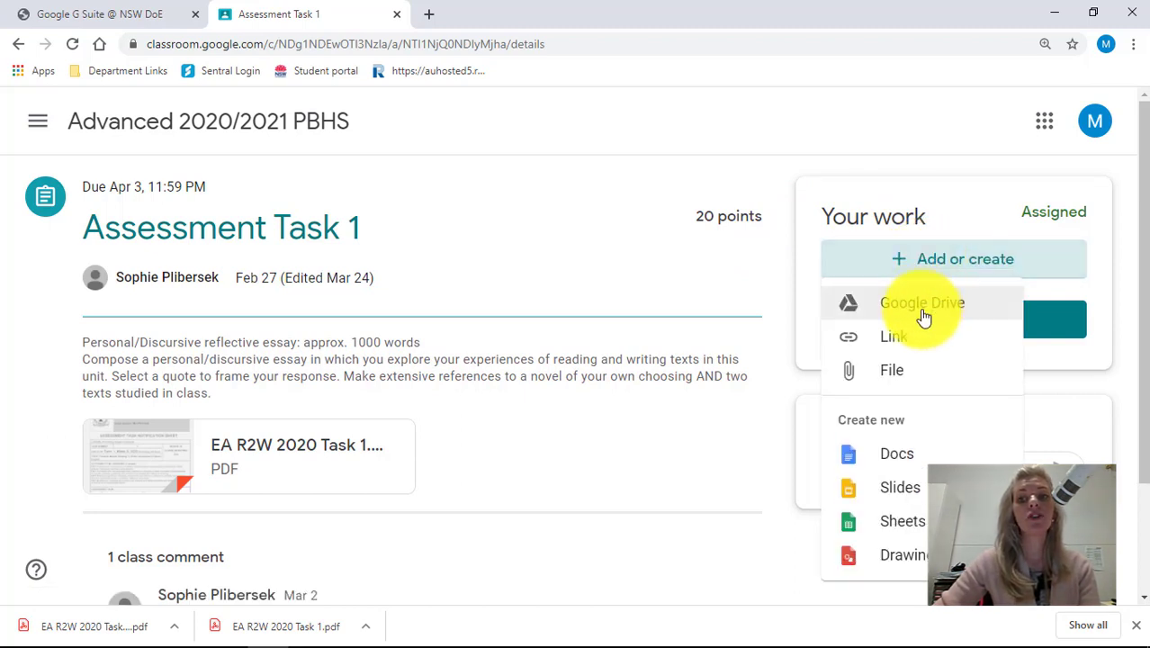
pyautogui.click(923, 306)
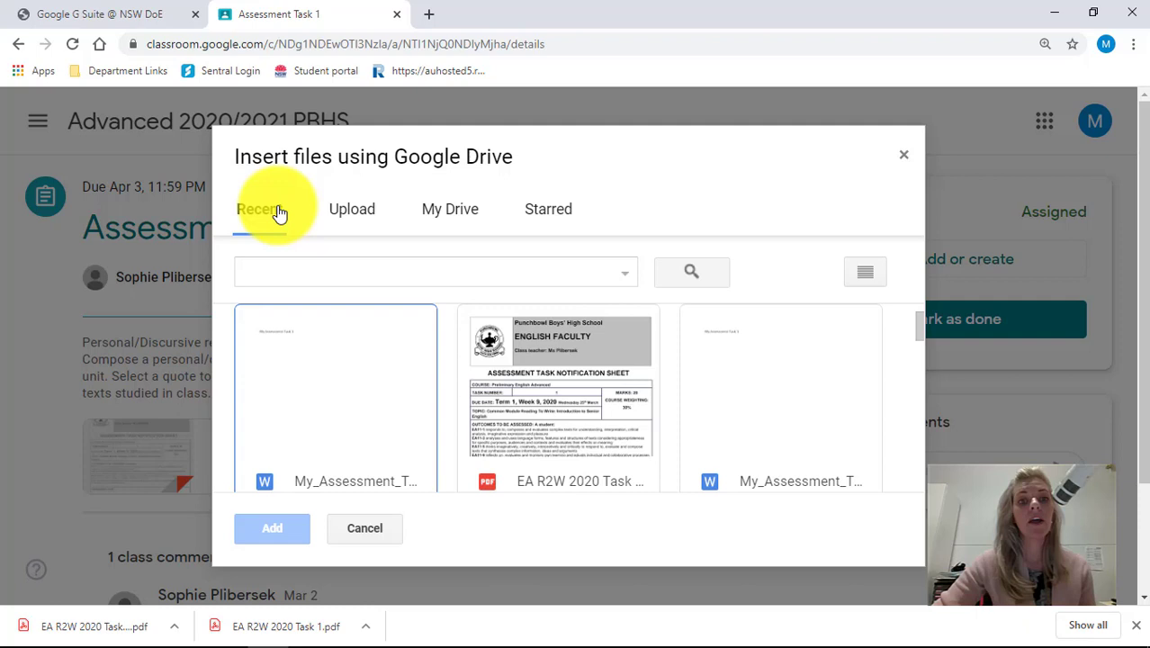
pyautogui.click(445, 218)
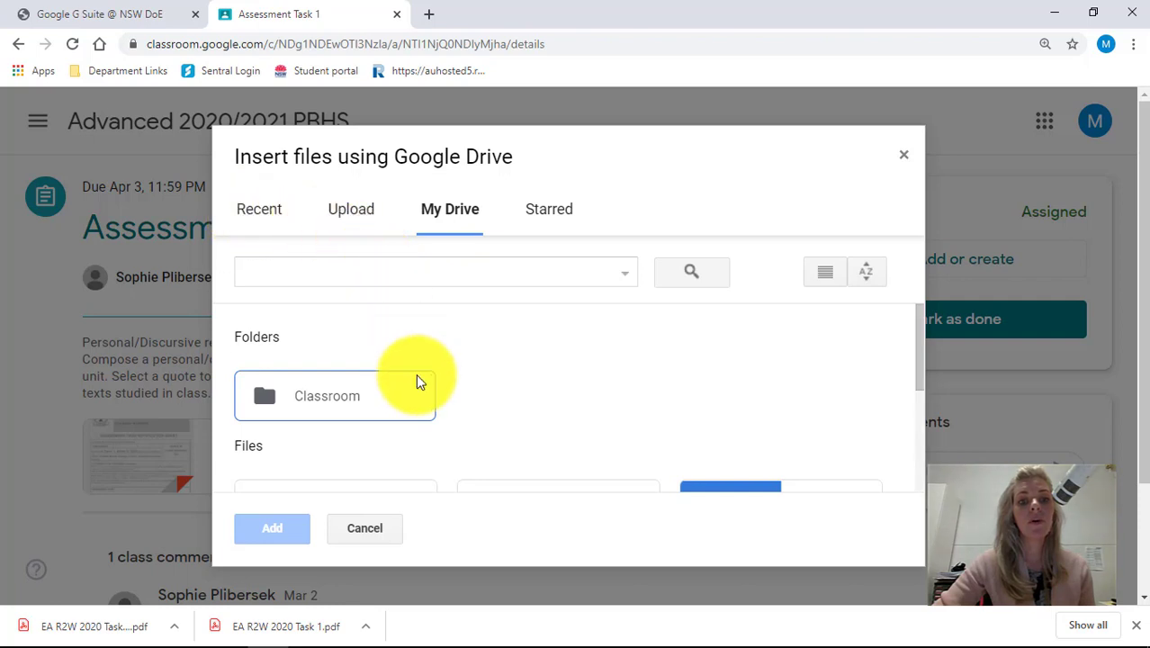
pyautogui.scroll(-2, 501, 381)
pyautogui.scroll(-1, 509, 380)
pyautogui.scroll(-1, 511, 380)
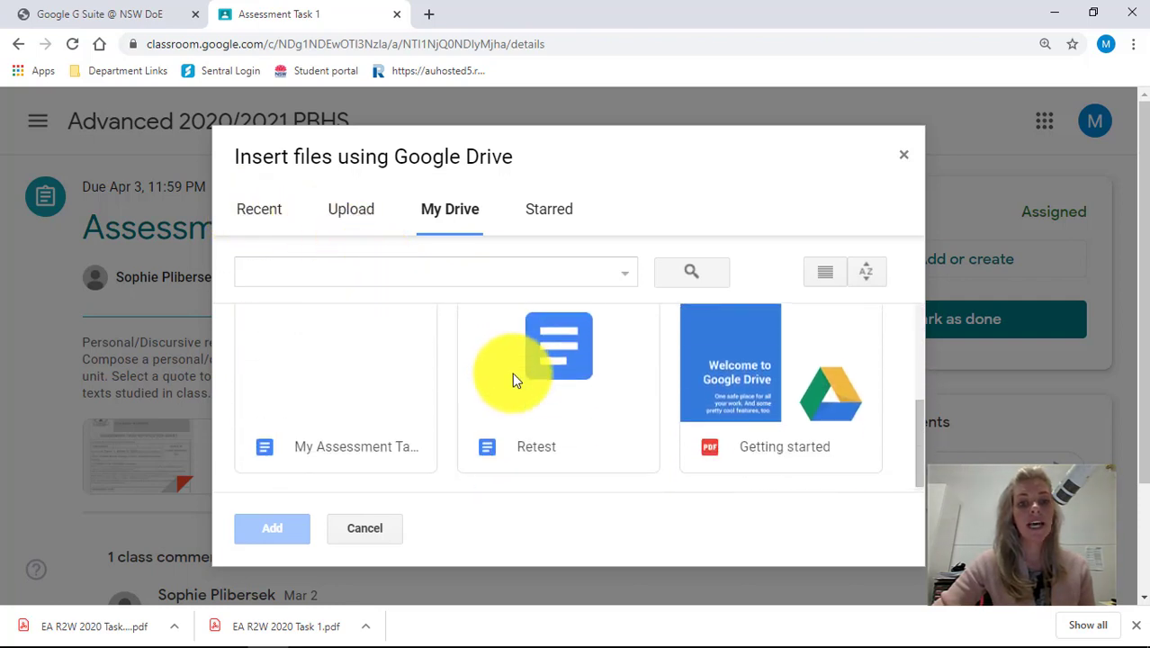
pyautogui.click(355, 446)
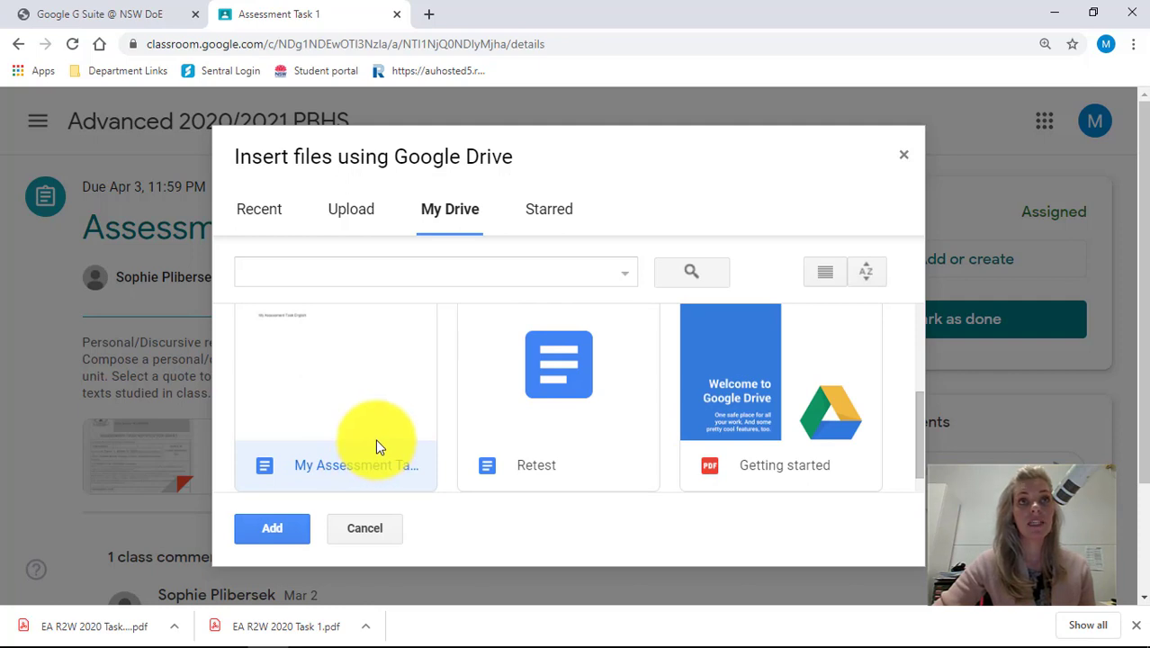
pyautogui.click(275, 529)
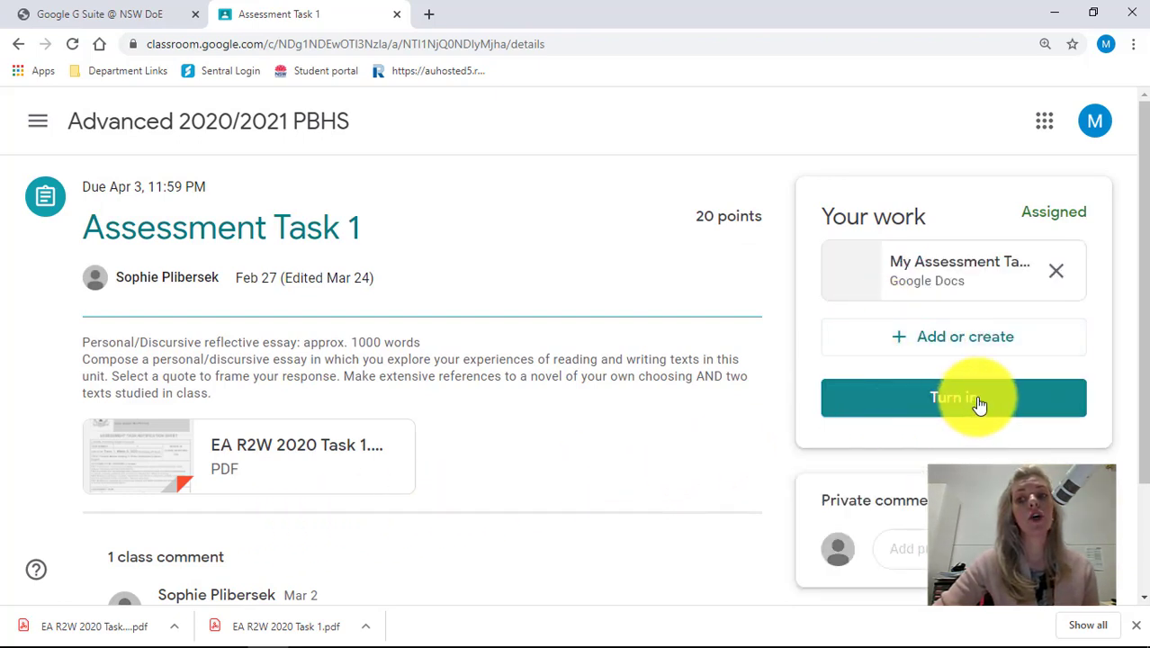
# Step: Turn in the Google Doc and confirm in the Turn in your work? dialog
pyautogui.click(979, 406)
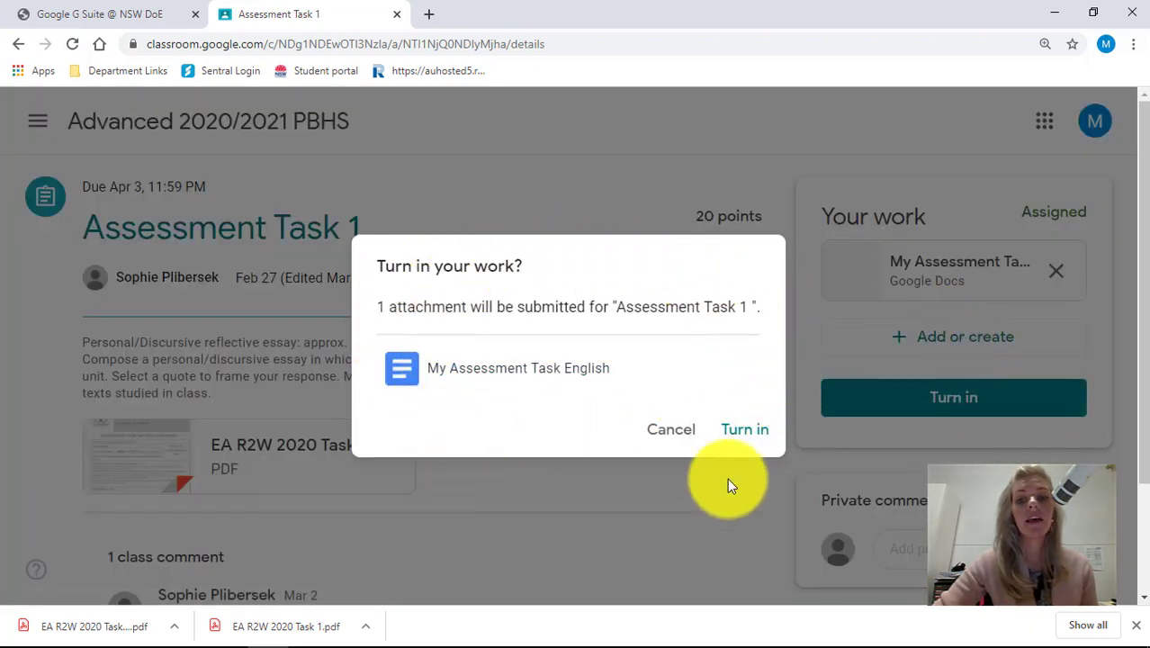
pyautogui.click(750, 448)
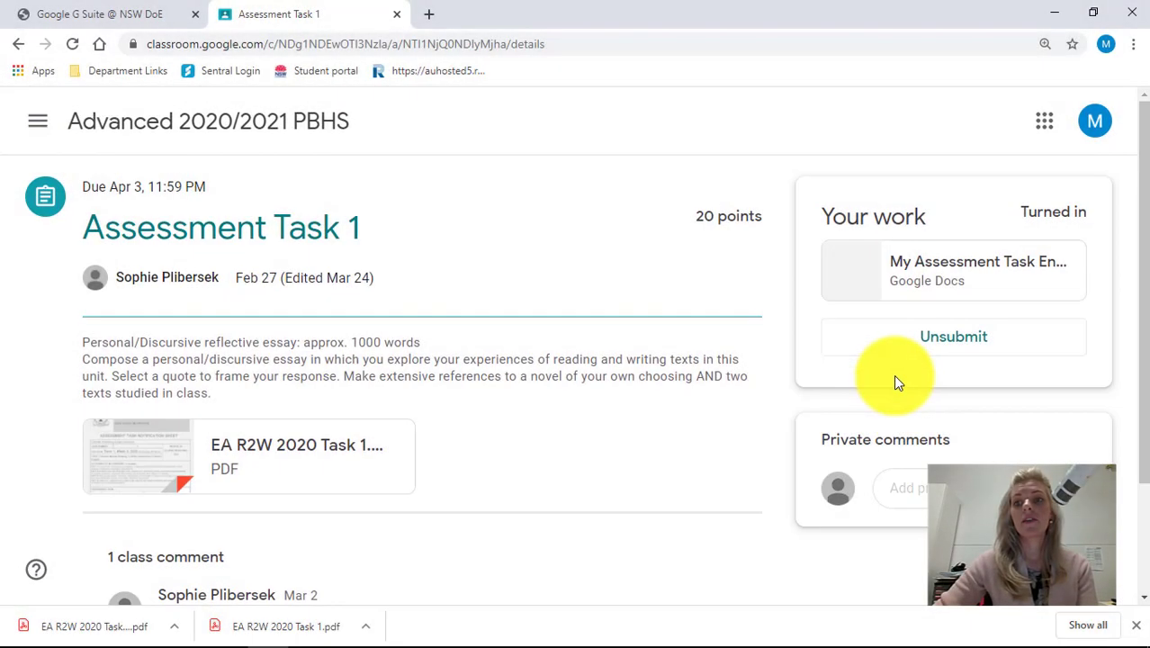
# Step: Unsubmit Assessment Task 1, confirming in the dialog, then remove the attached My Assessment Task Google Doc
pyautogui.click(960, 344)
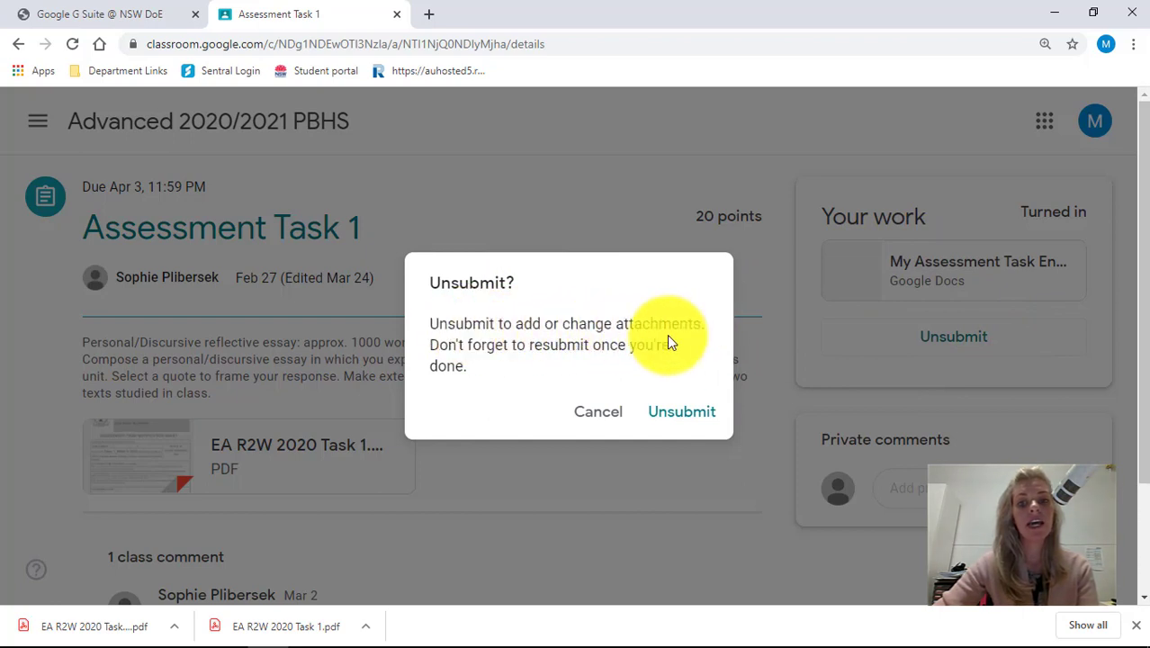
pyautogui.click(688, 418)
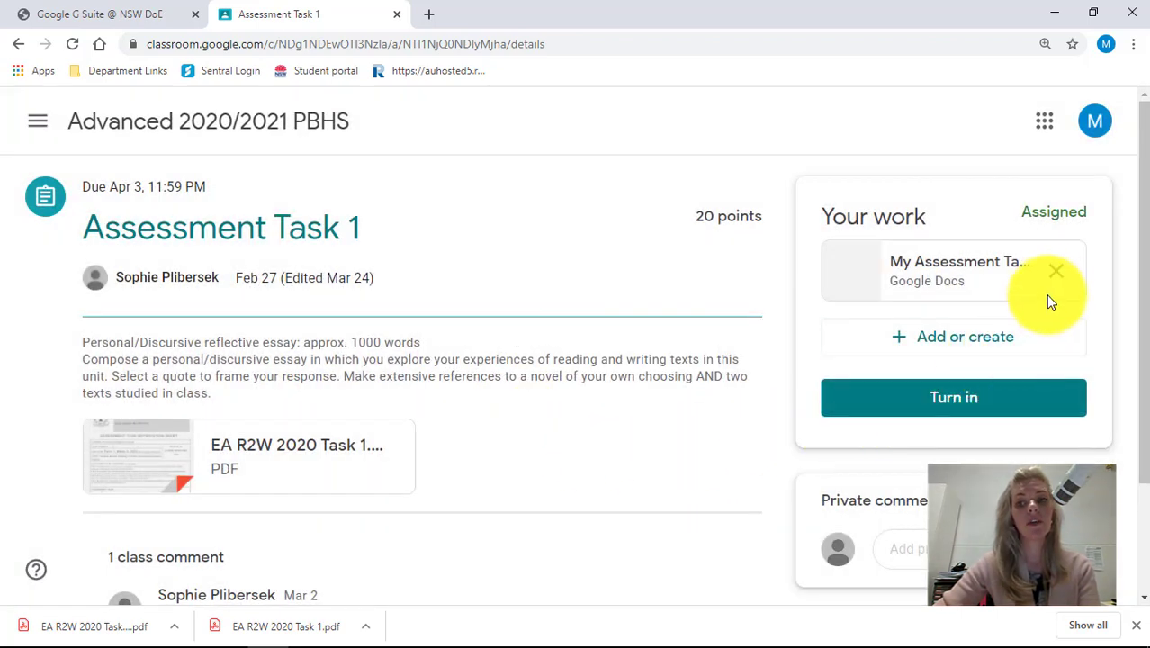
pyautogui.click(1060, 279)
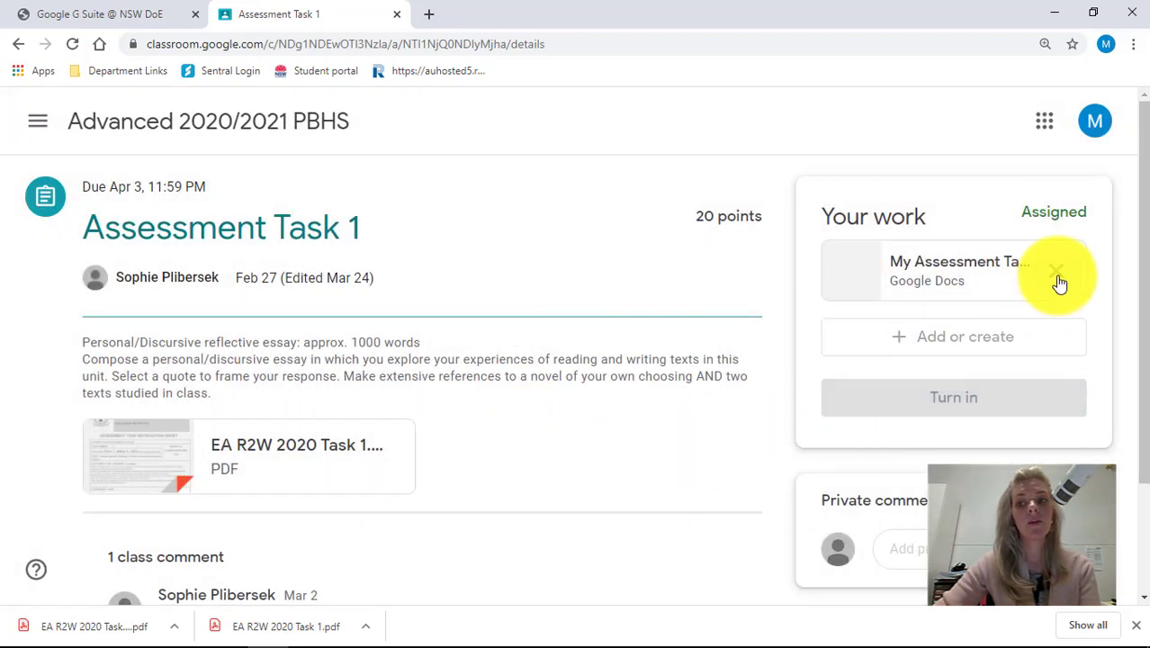